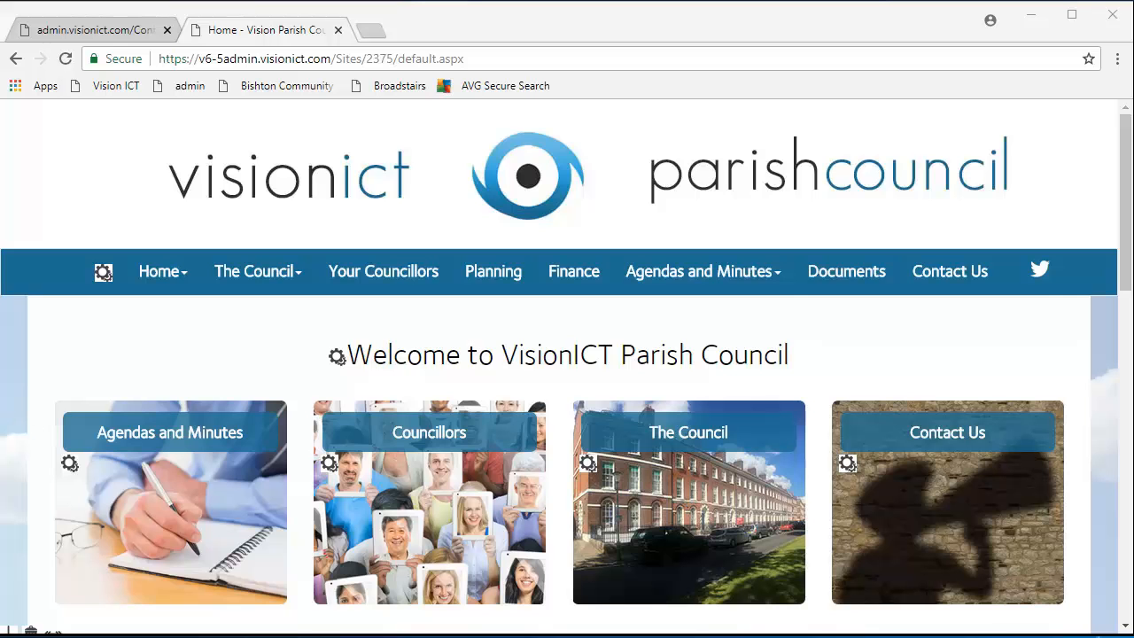
Scroll to the footer and open Manage Users from the gear icon beside Log Out.
scroll(14, 459, "down", 15)
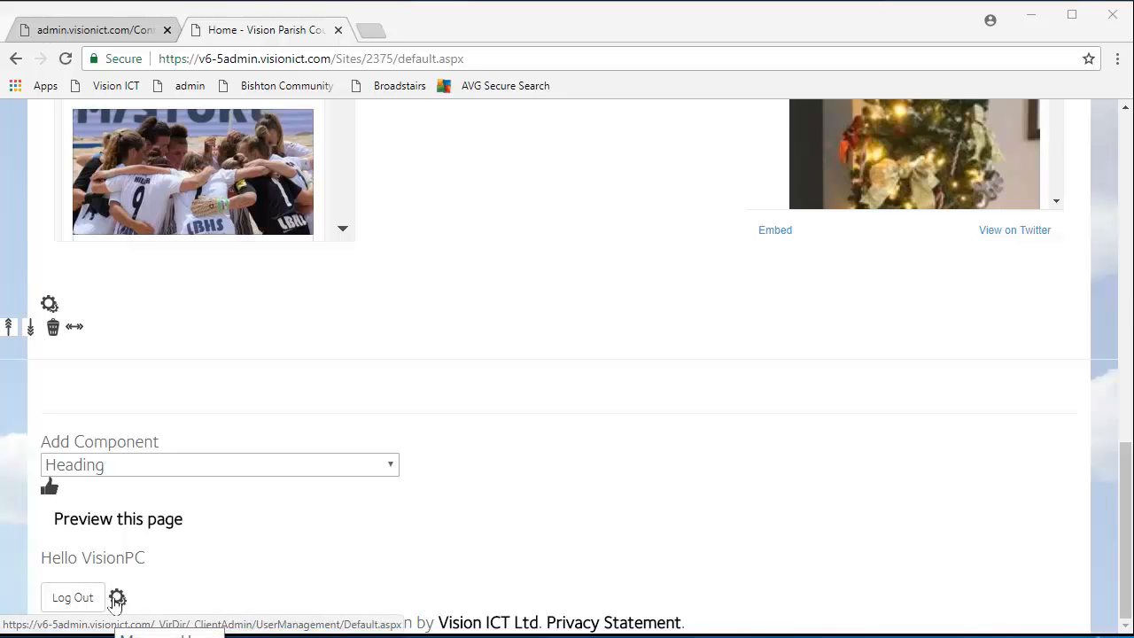
left_click(116, 599)
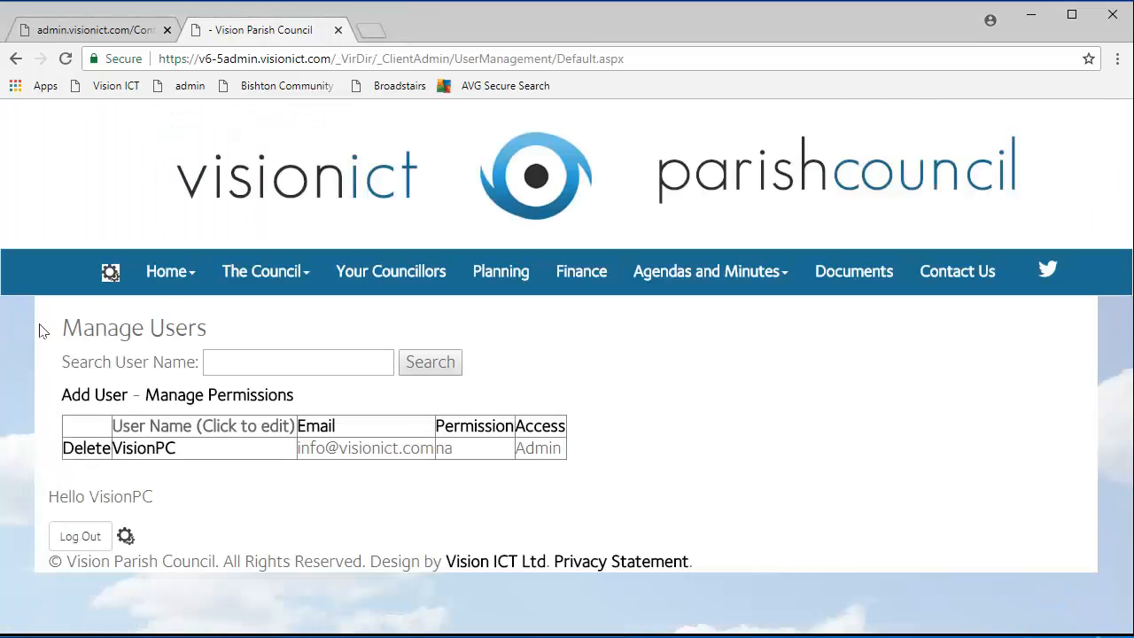
Add a new permission level named 'Member' on the Manage Permissions page.
left_click(220, 399)
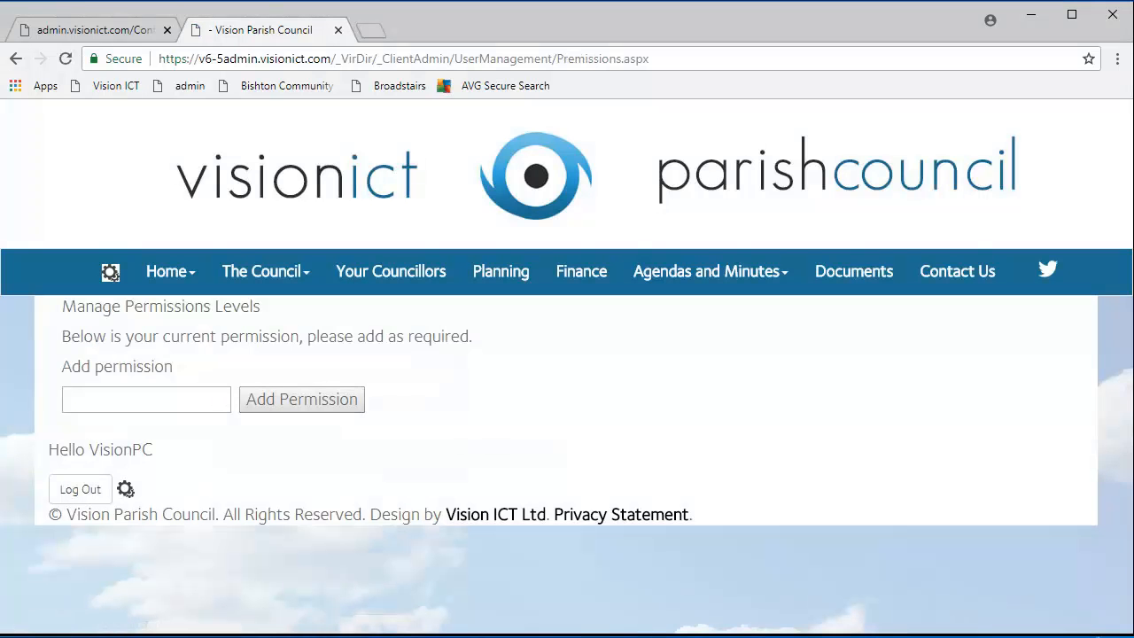
left_click(147, 399)
type("Members")
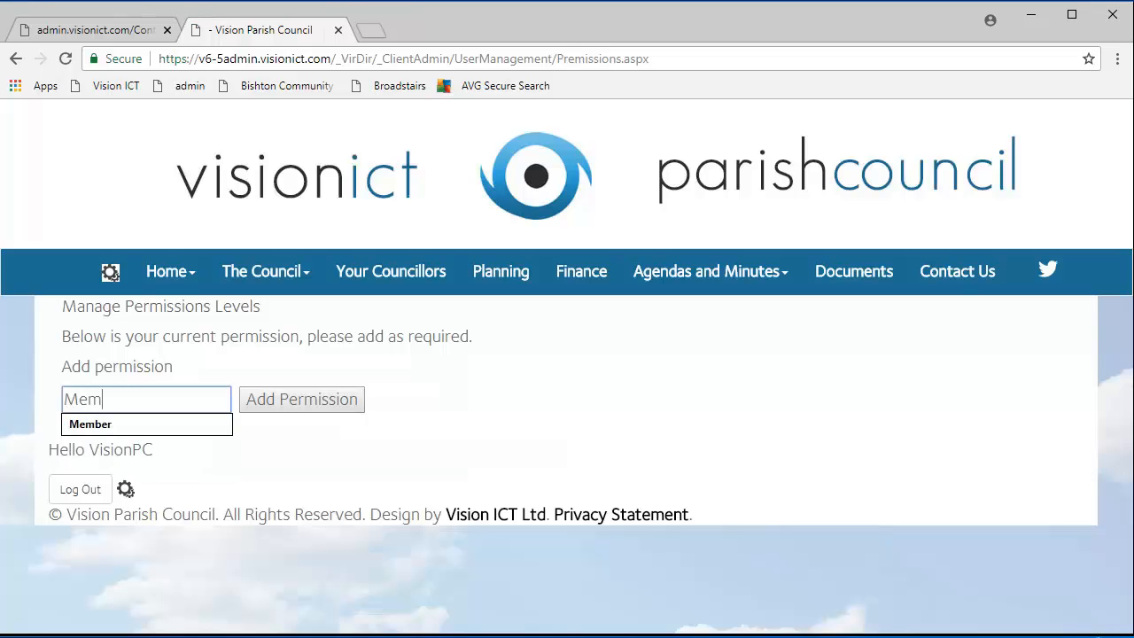
key("BackSpace")
left_click(268, 400)
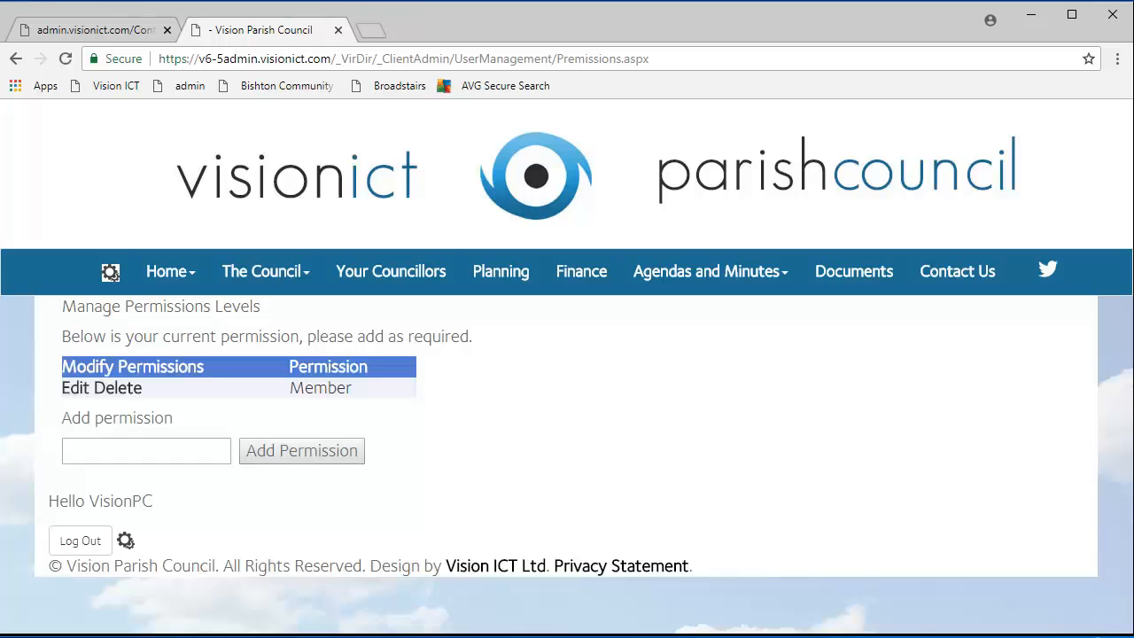
left_click(142, 451)
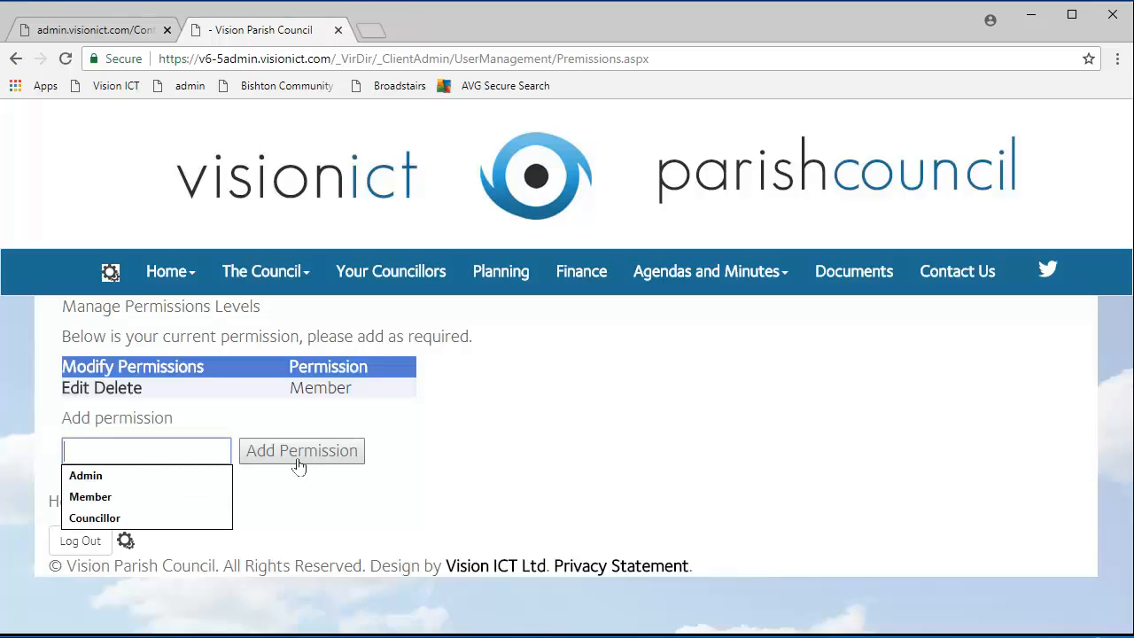
left_click(435, 455)
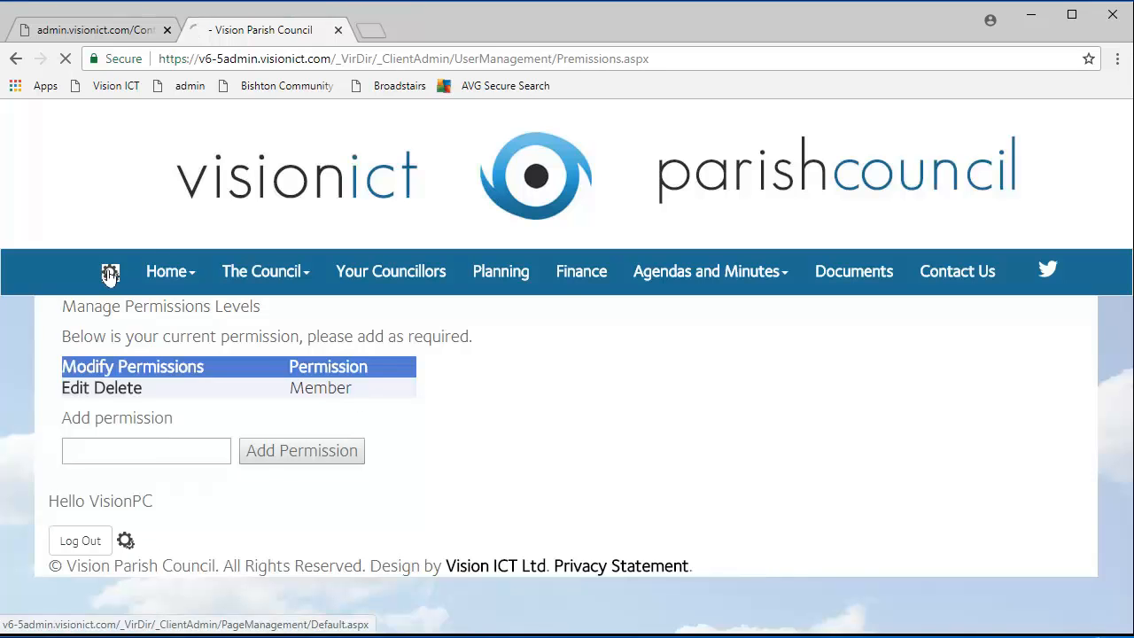
Open the Members Area page's properties and set its Access to Member.
left_click(106, 274)
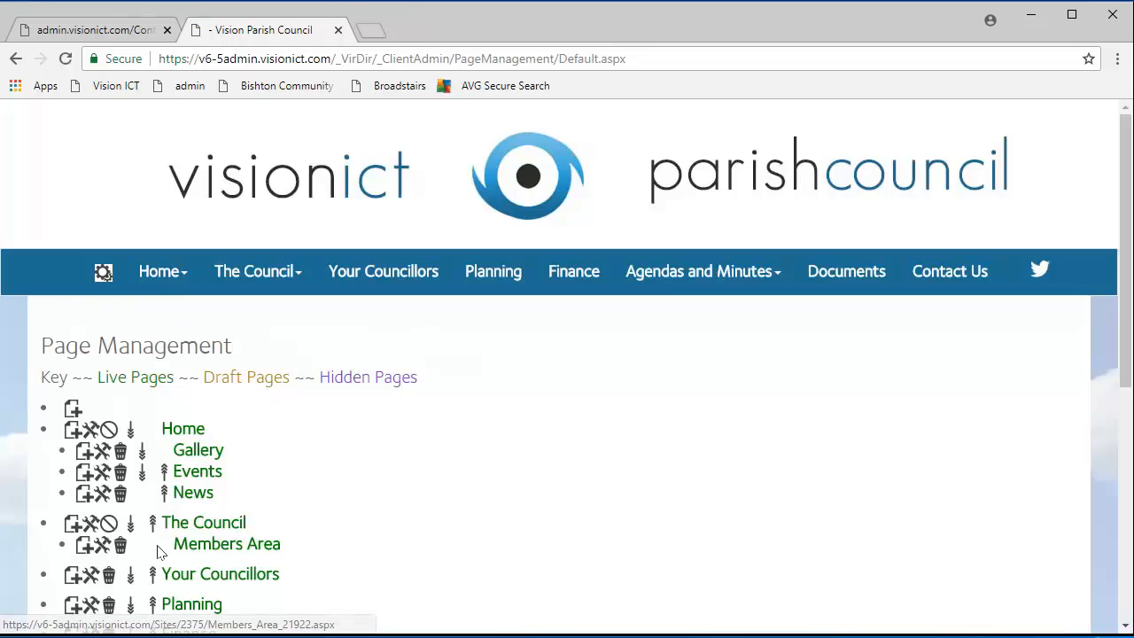
left_click(96, 549)
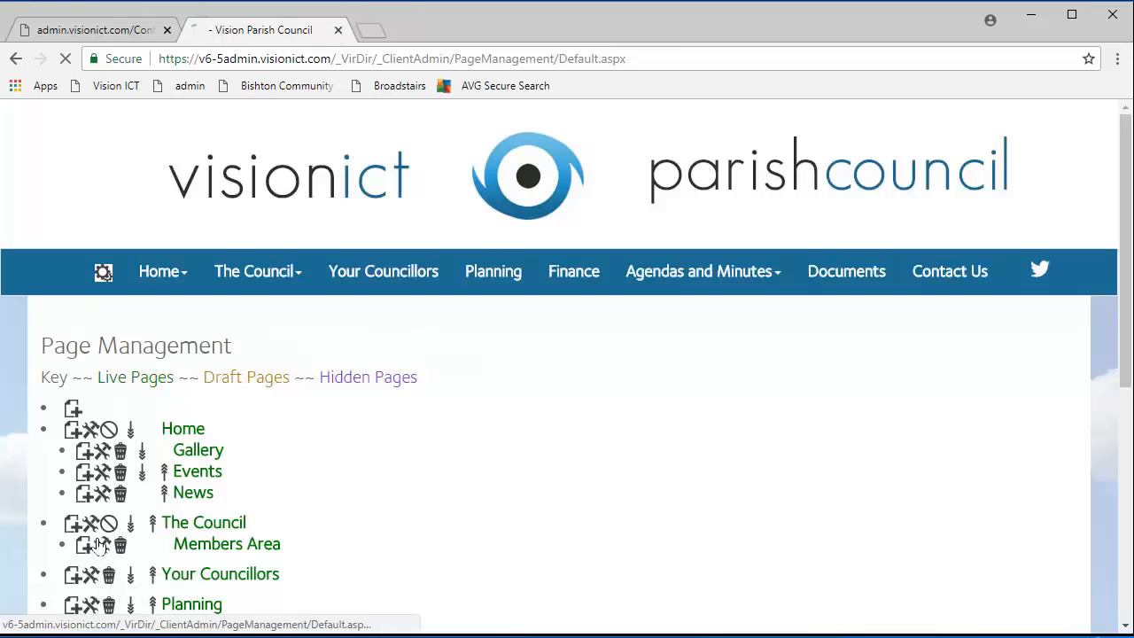
scroll(230, 465, "down", 1)
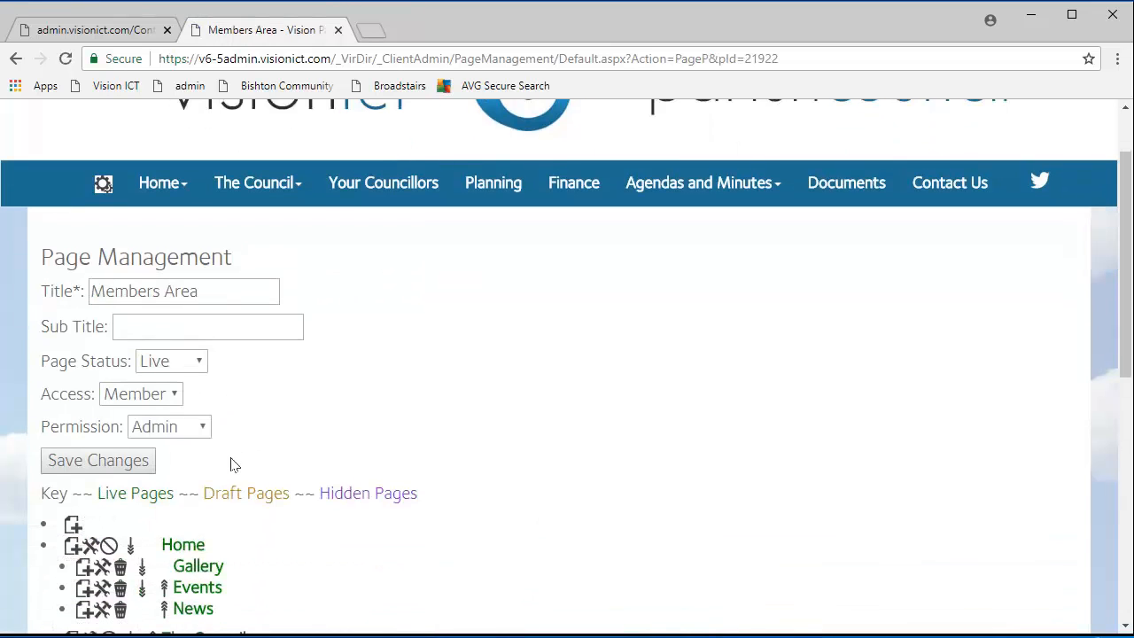
left_click_drag(92, 394, 40, 393)
left_click_drag(123, 426, 40, 426)
left_click(93, 390)
left_click(128, 400)
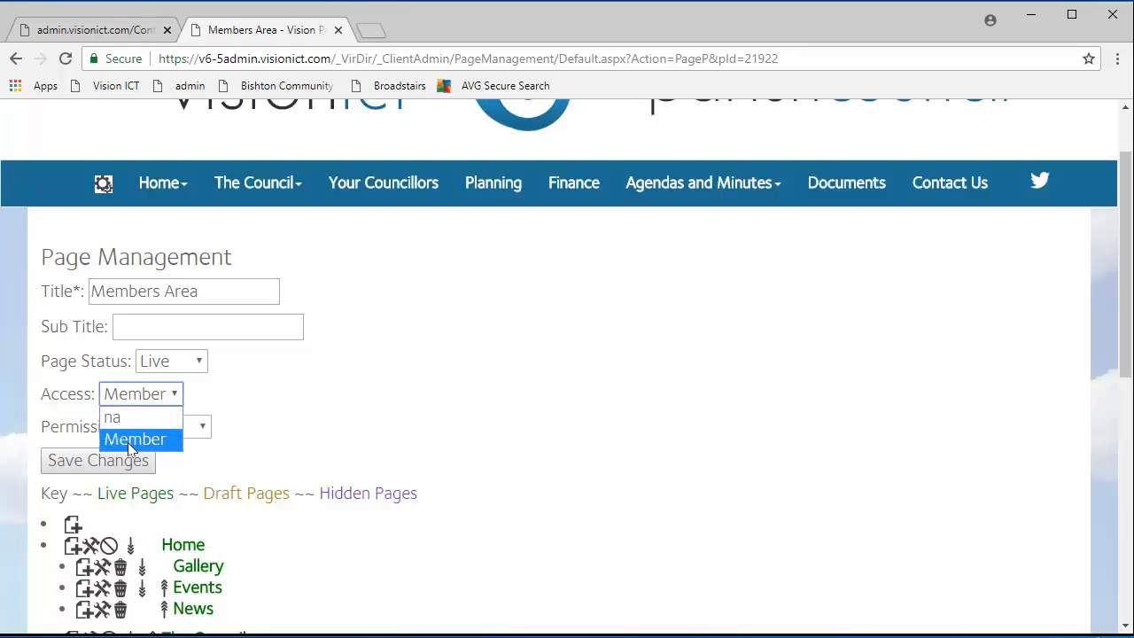
left_click(127, 442)
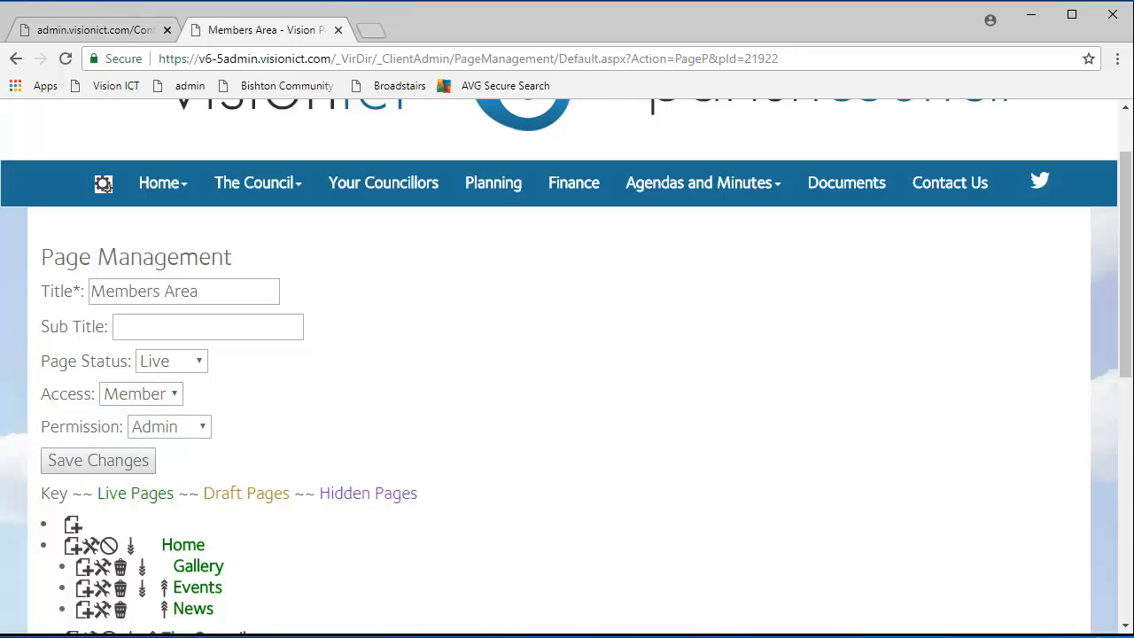
Leave the page Permission at Admin and save the Members Area settings.
left_click(152, 429)
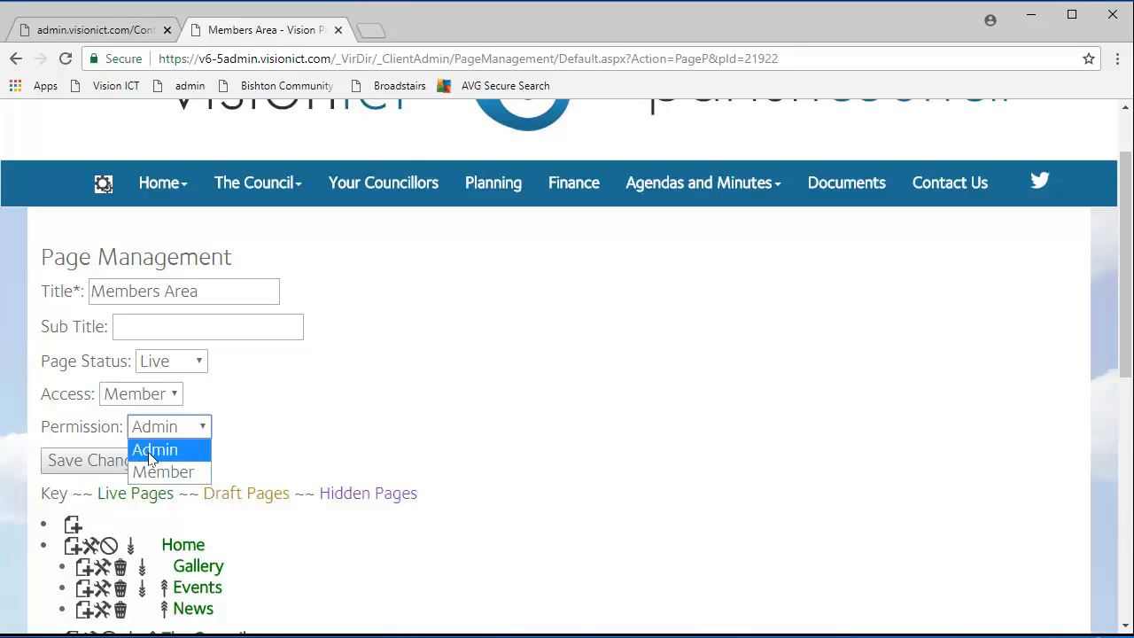
left_click(150, 452)
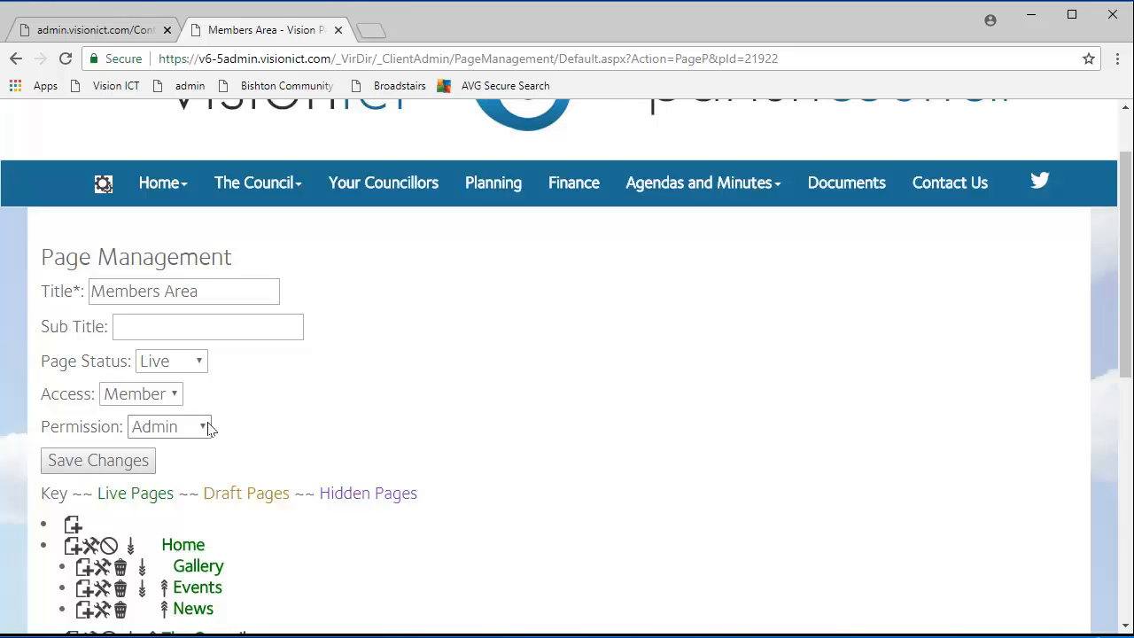
left_click(64, 470)
scroll(292, 547, "down", 3)
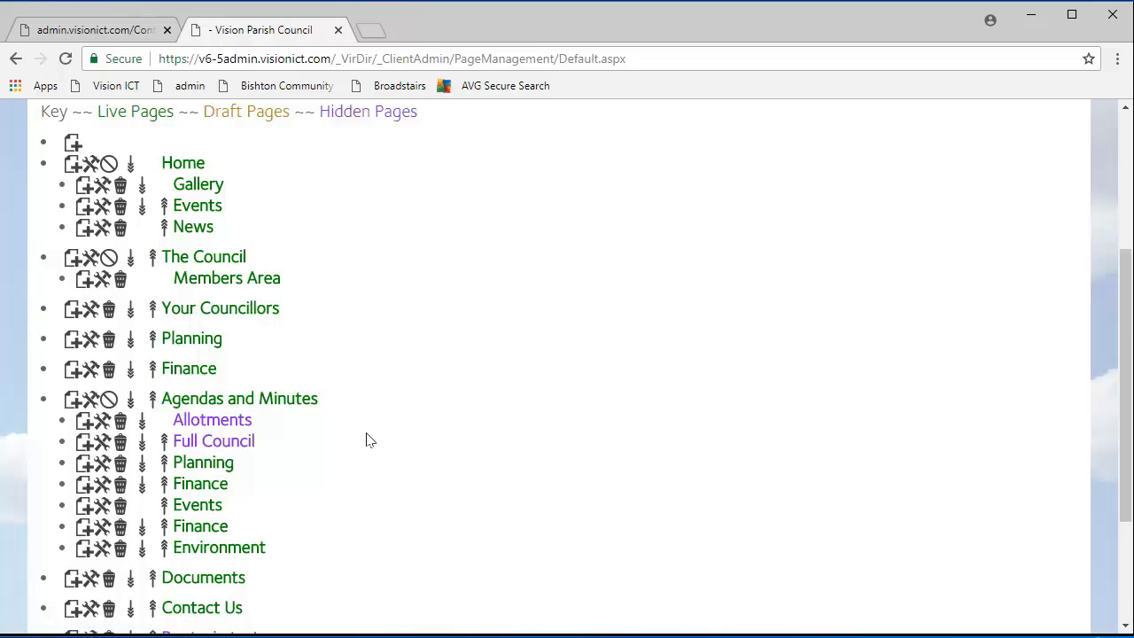
scroll(361, 456, "down", 2)
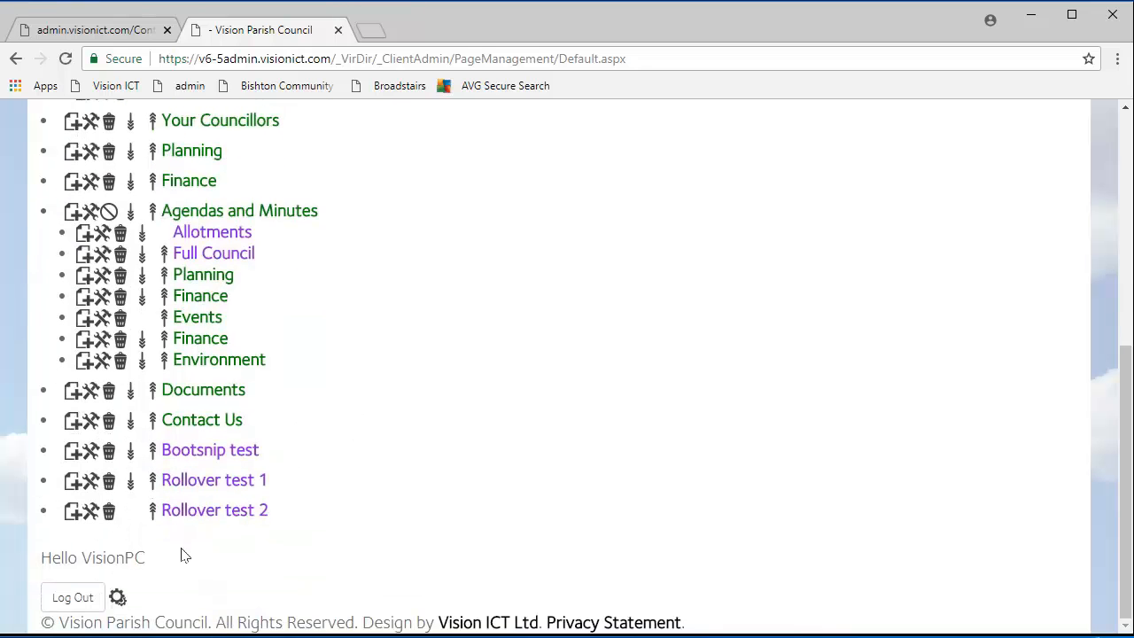
Go back to Manage Users, review the VisionPC admin entry, and start a new user.
left_click(117, 599)
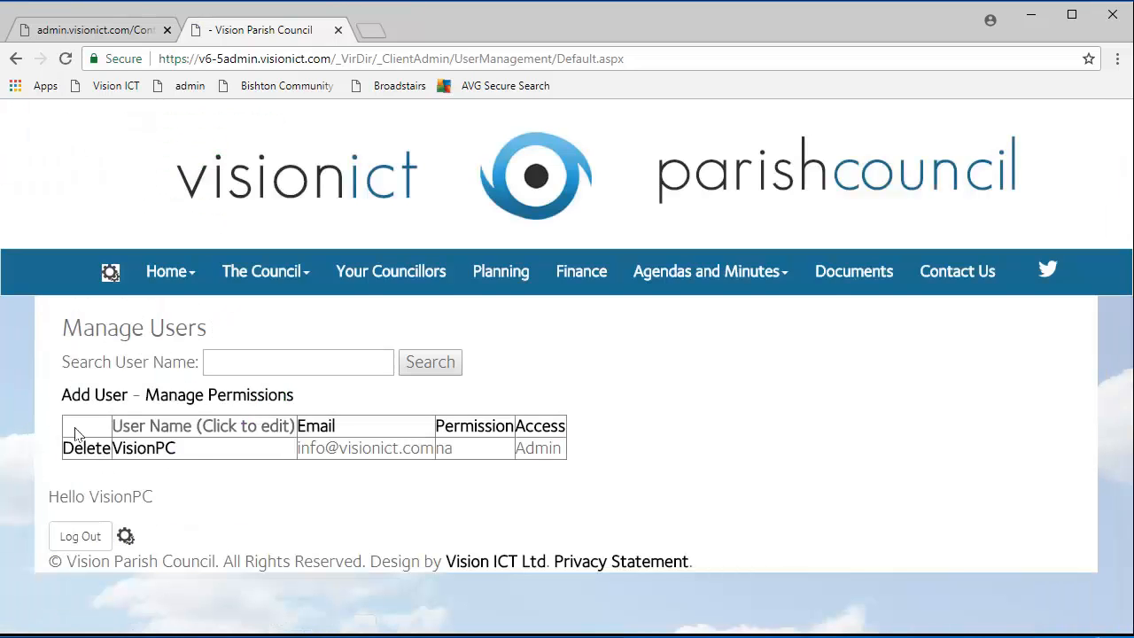
left_click_drag(564, 448, 435, 449)
left_click(542, 462)
left_click(455, 474)
left_click(98, 406)
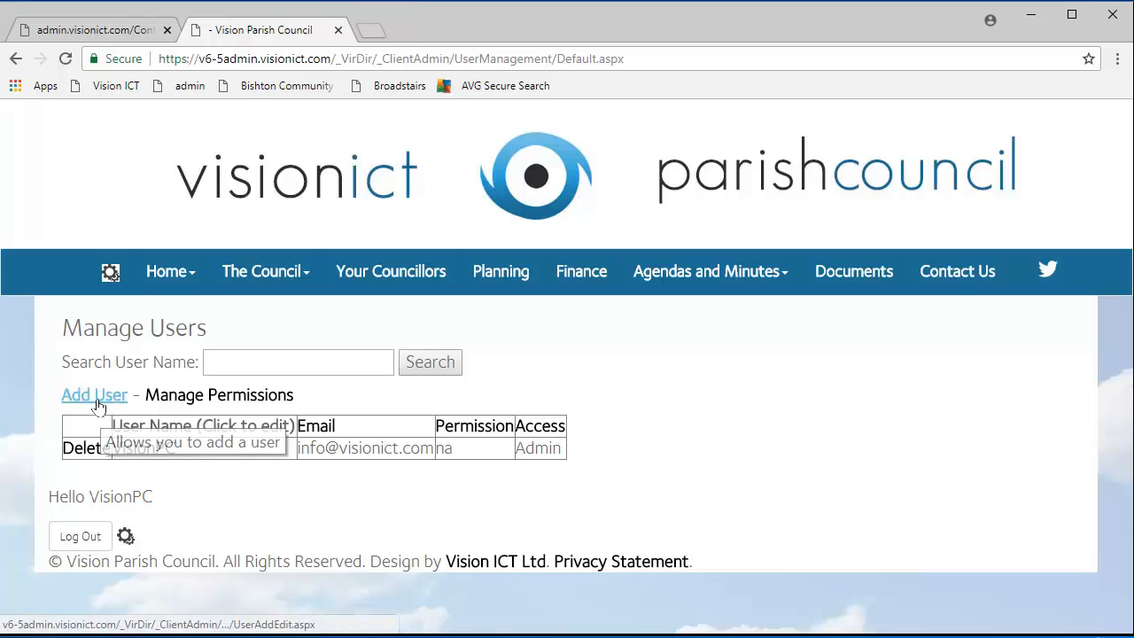
Enter the new user's full name, then the password and its confirmation.
left_click(218, 393)
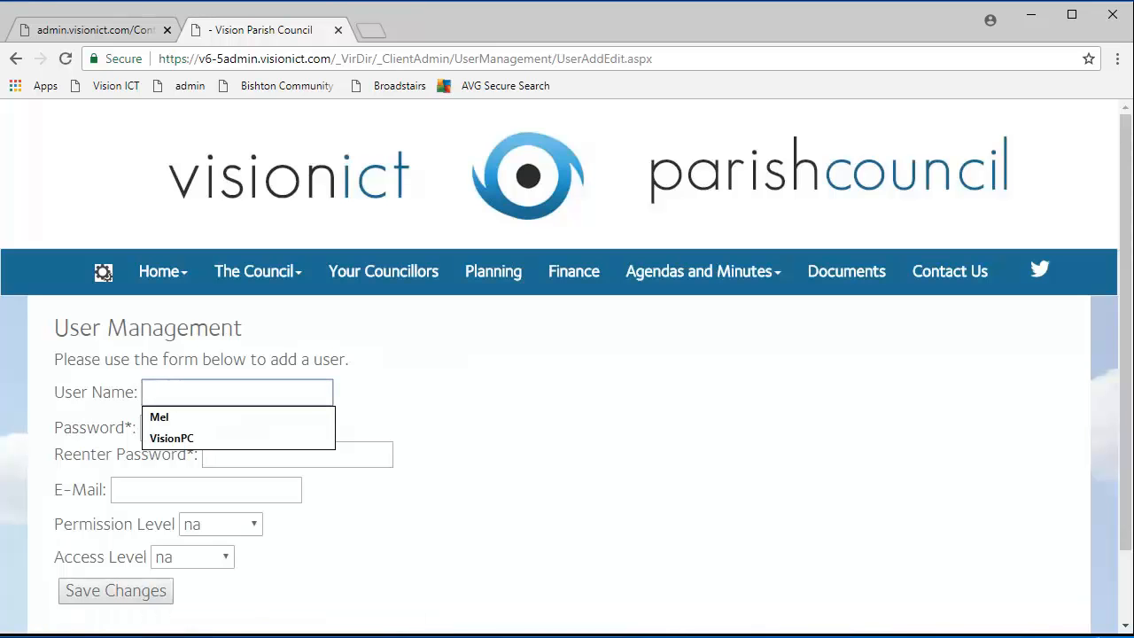
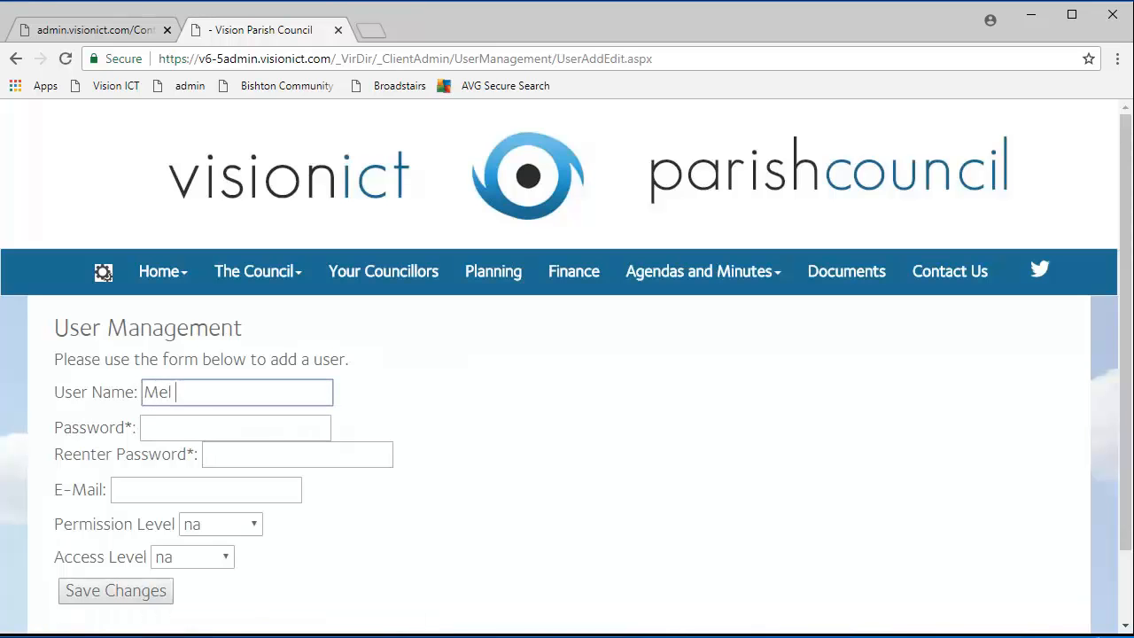
key("Tab")
type("•")
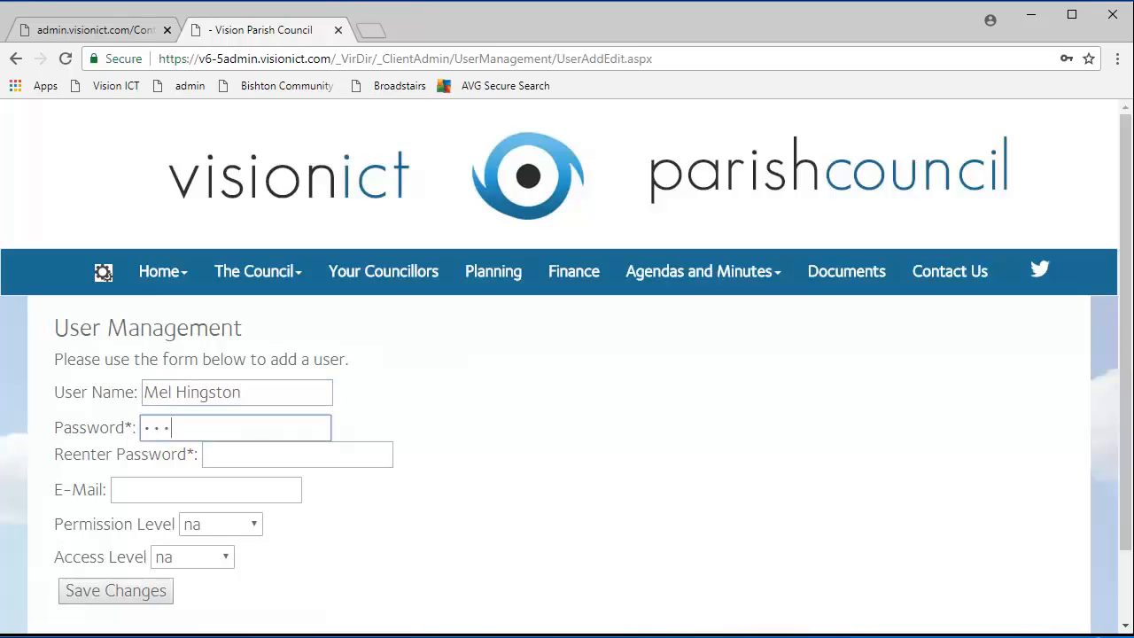
key("Tab")
type("•")
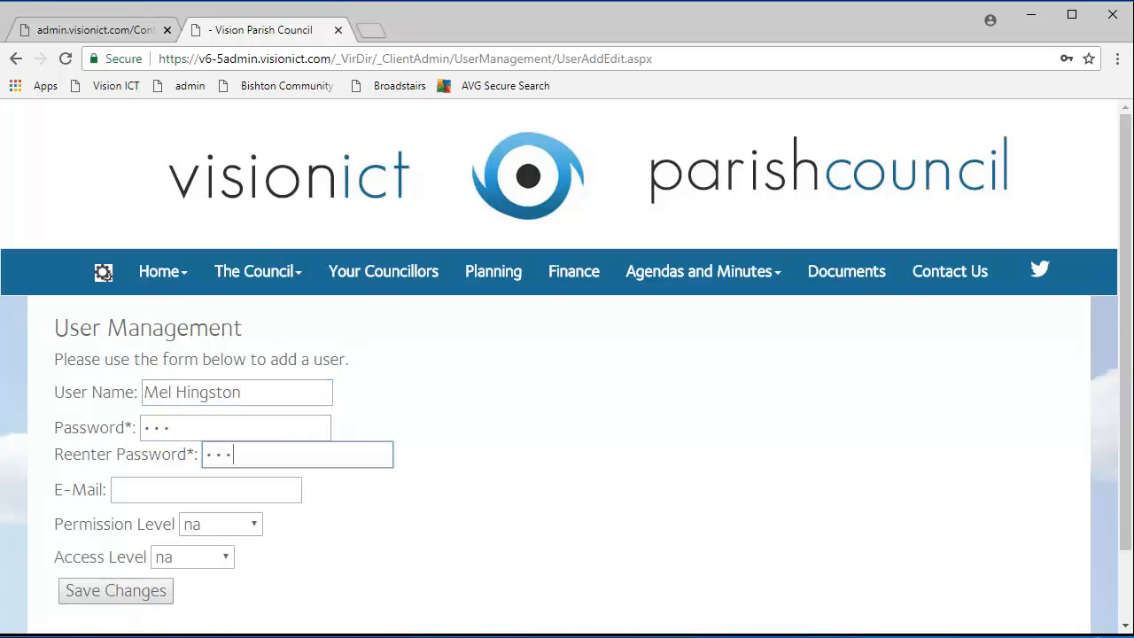
Fill in the new user's e-mail address from the saved autofill suggestion.
left_click(295, 510)
left_click(285, 493)
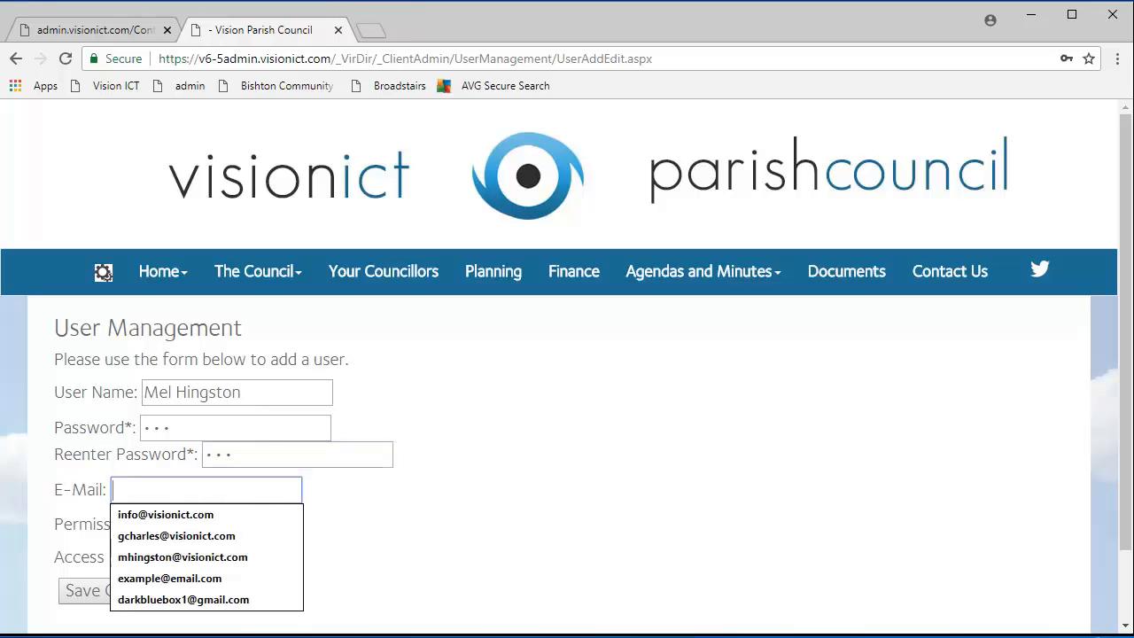
left_click(232, 556)
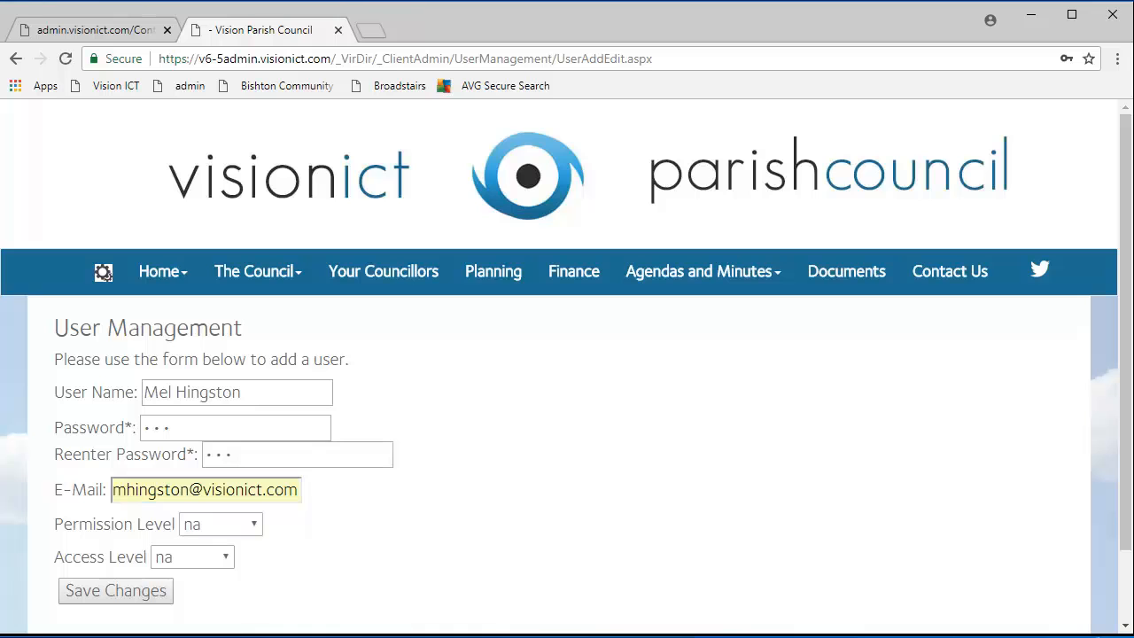
left_click(180, 421)
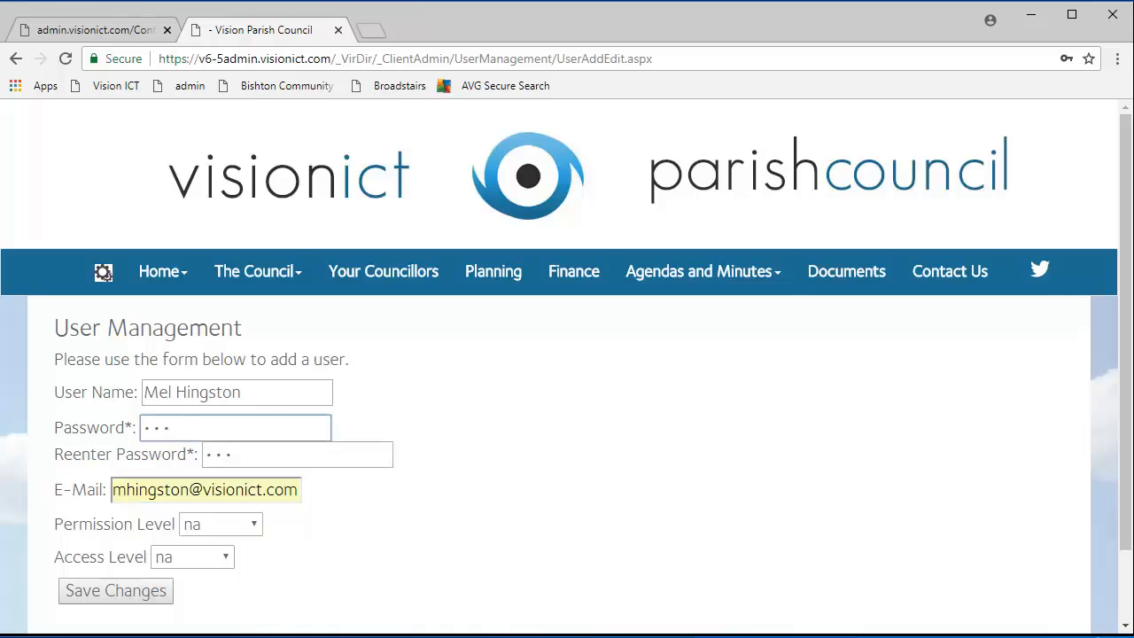
left_click_drag(144, 393, 248, 394)
left_click(195, 427)
left_click(342, 492)
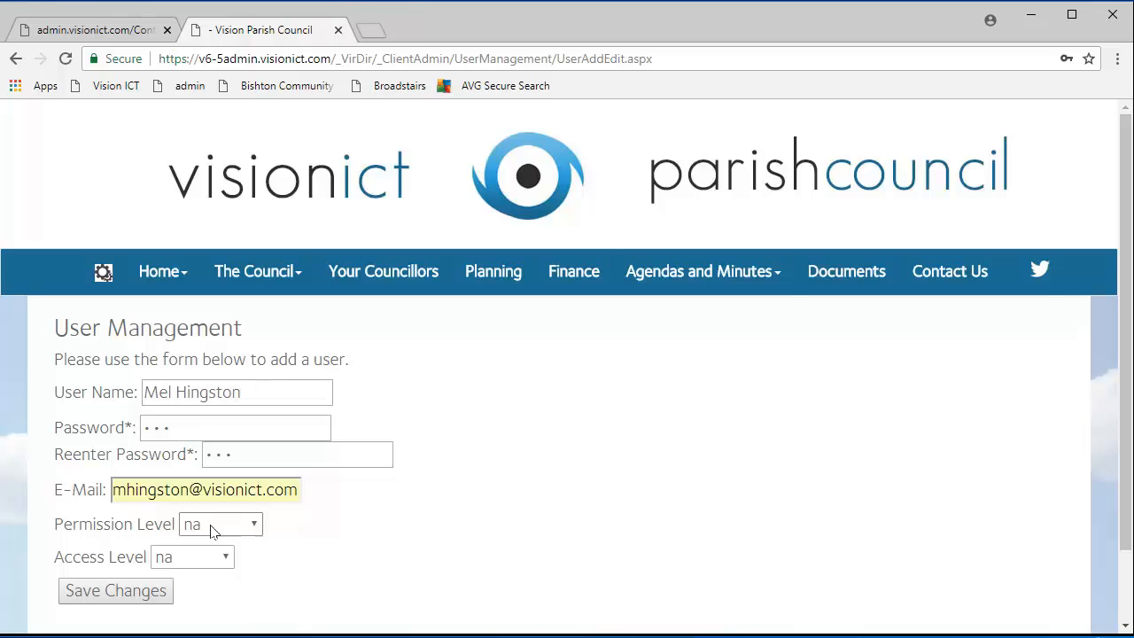
Set the new user's Permission Level to Member.
left_click_drag(175, 524, 53, 526)
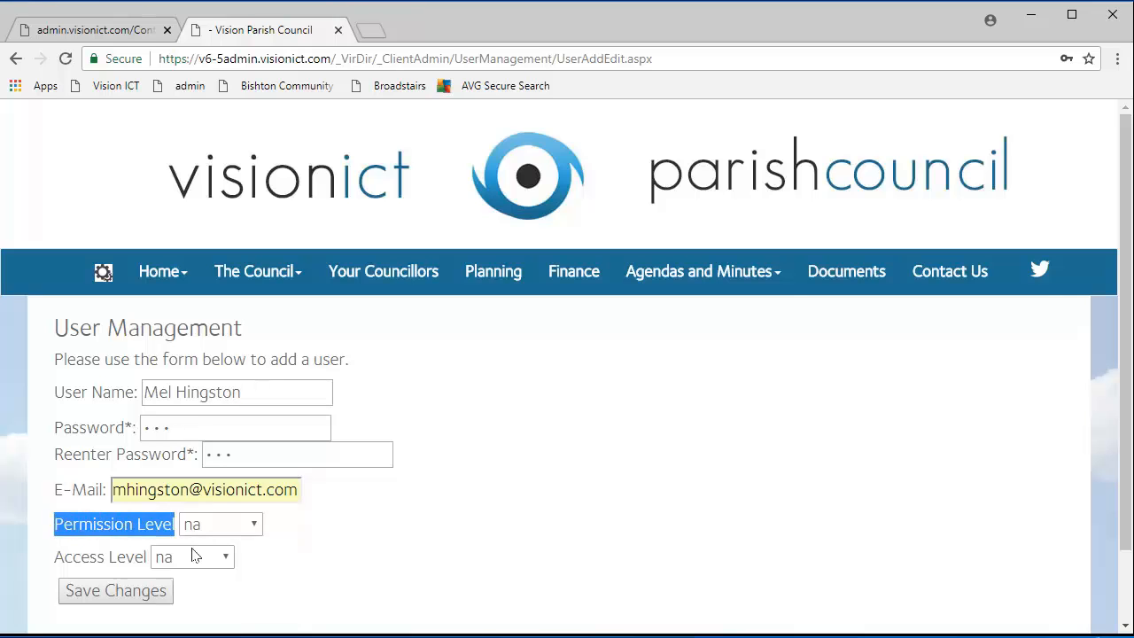
left_click(284, 536)
left_click(213, 529)
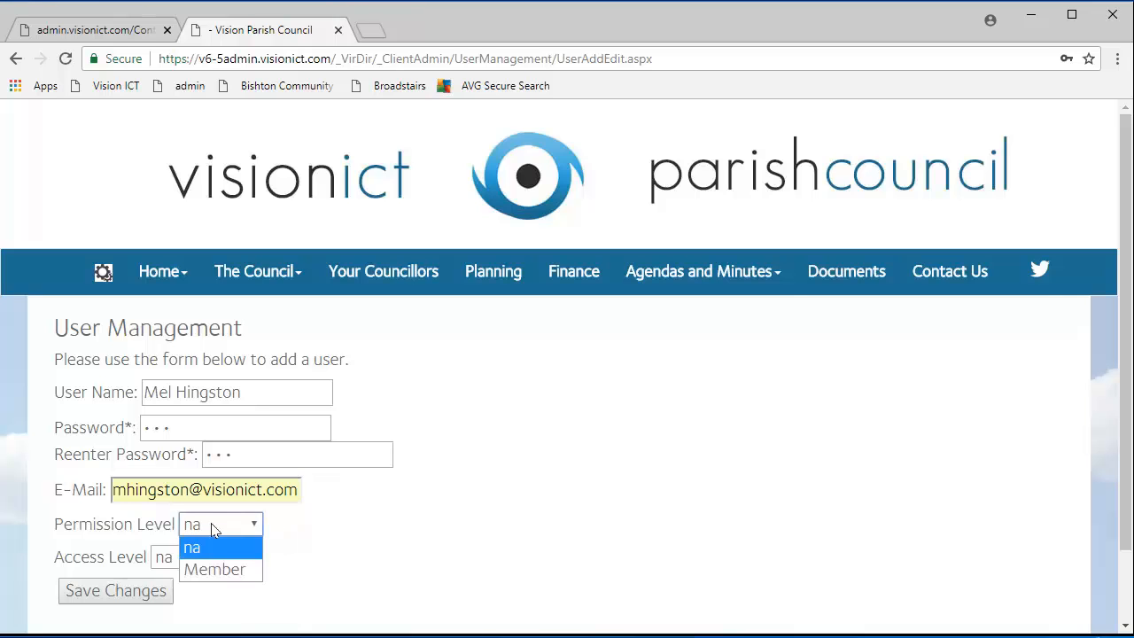
left_click(216, 570)
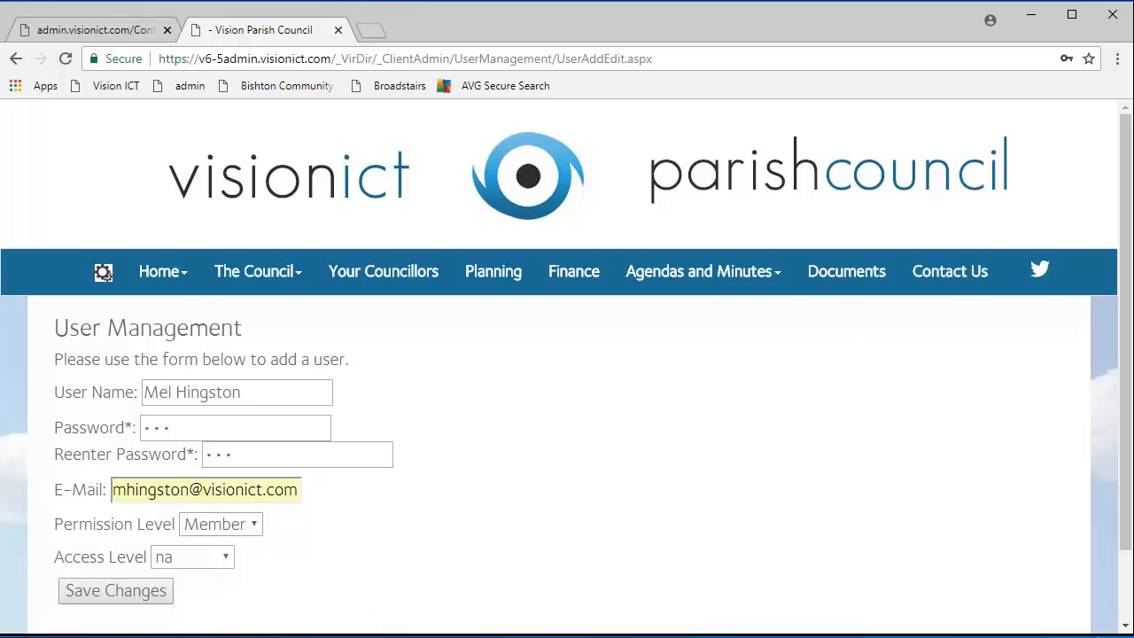
left_click(207, 526)
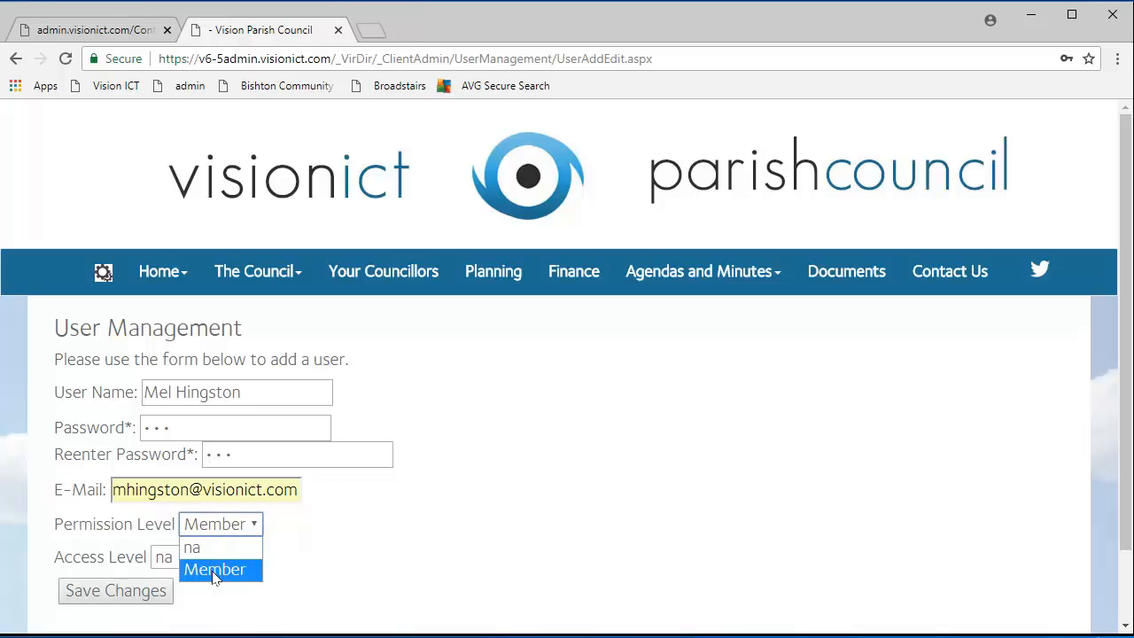
left_click(216, 568)
left_click(232, 525)
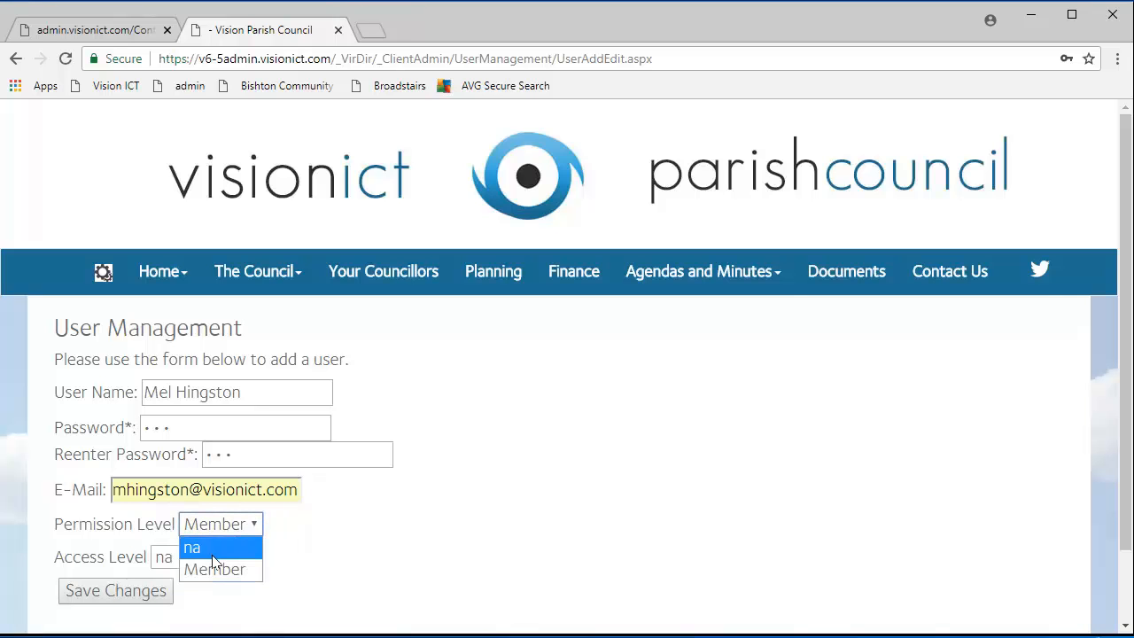
left_click(324, 554)
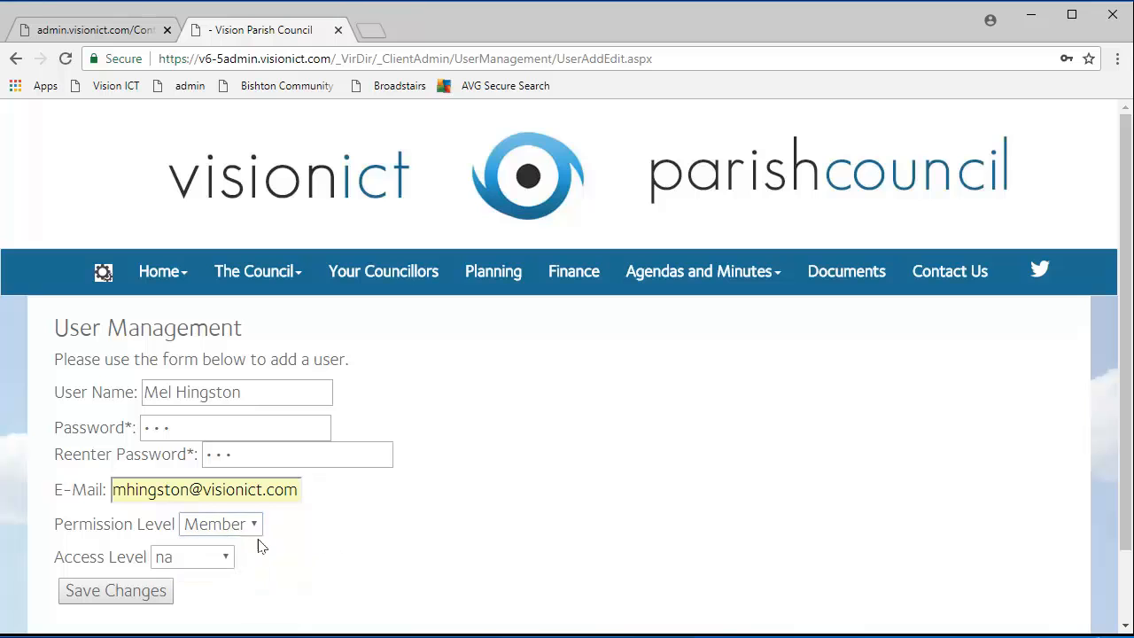
Keep Access Level at na and save the new user account.
left_click(167, 560)
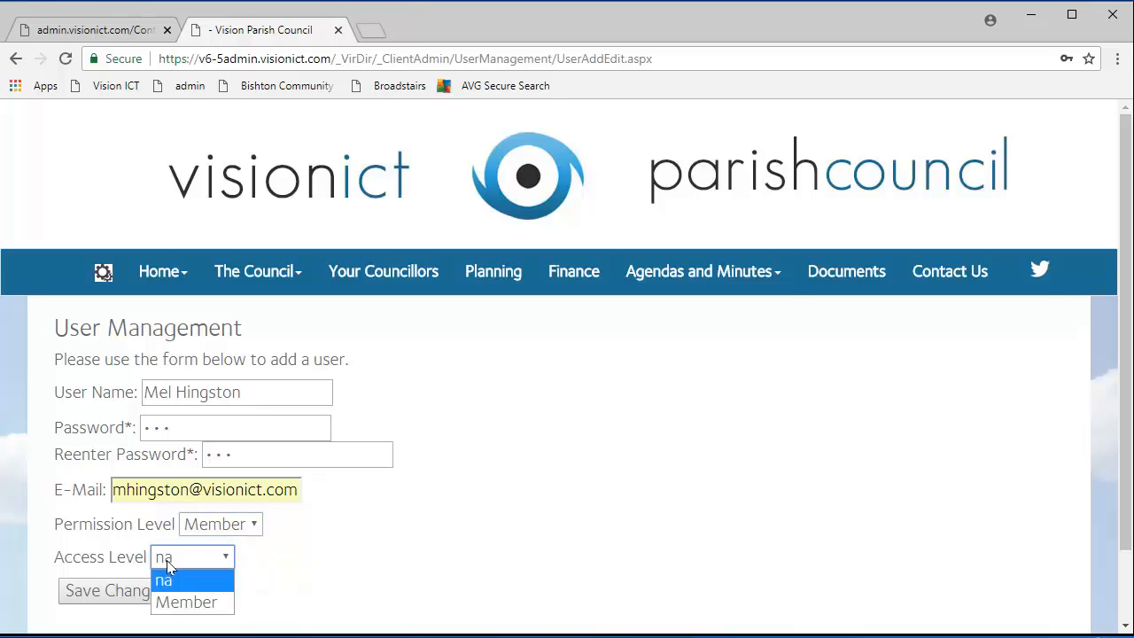
left_click(276, 578)
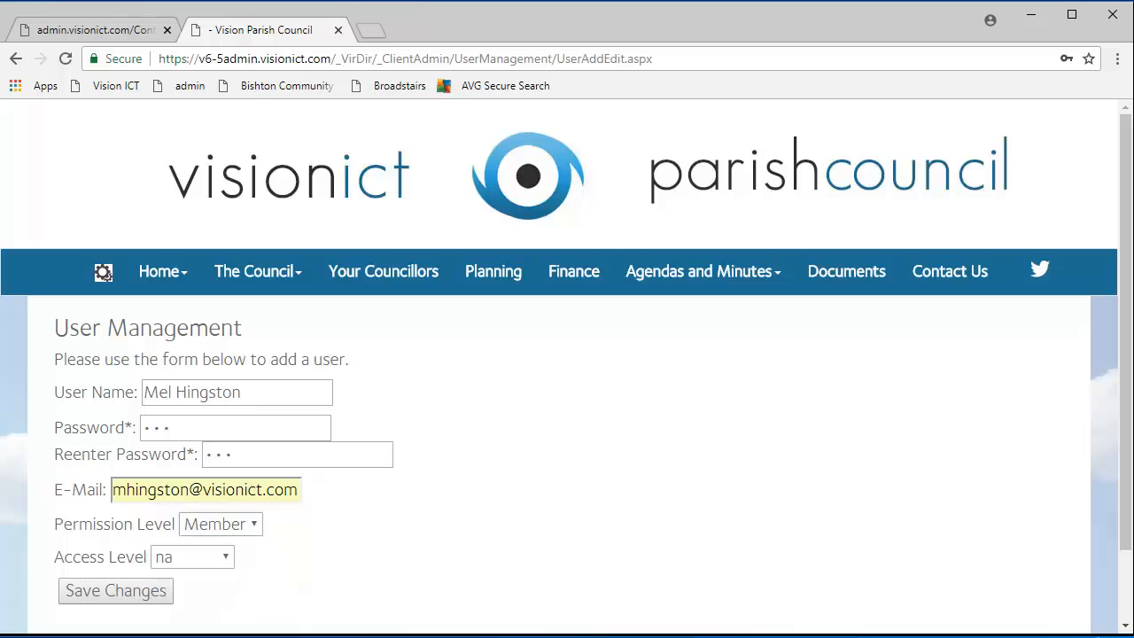
left_click(169, 557)
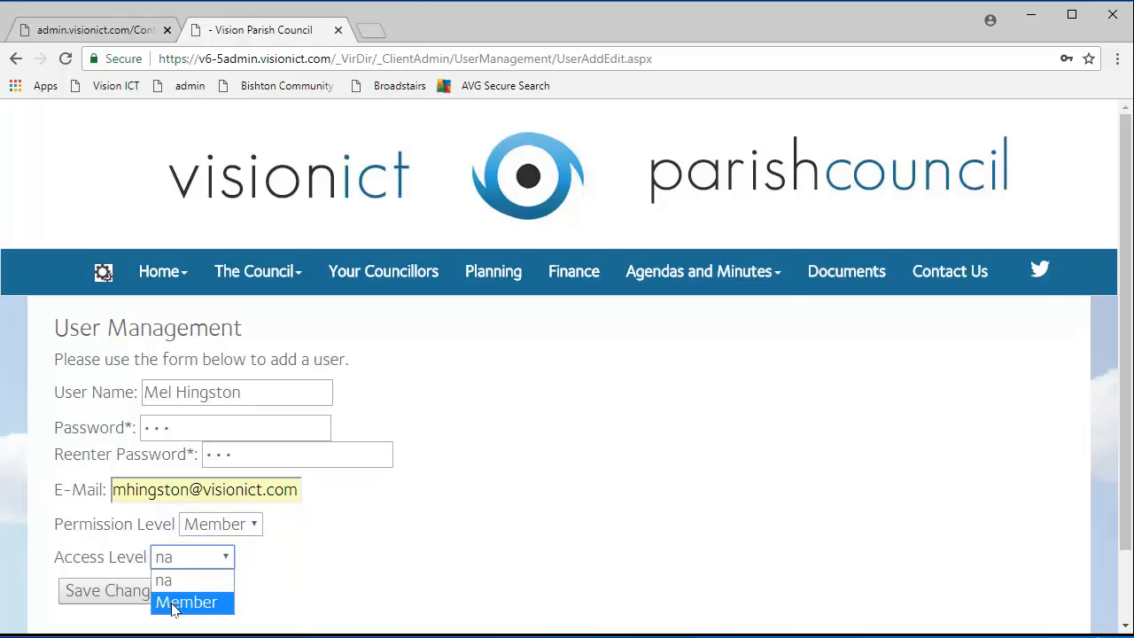
left_click(165, 579)
left_click(129, 594)
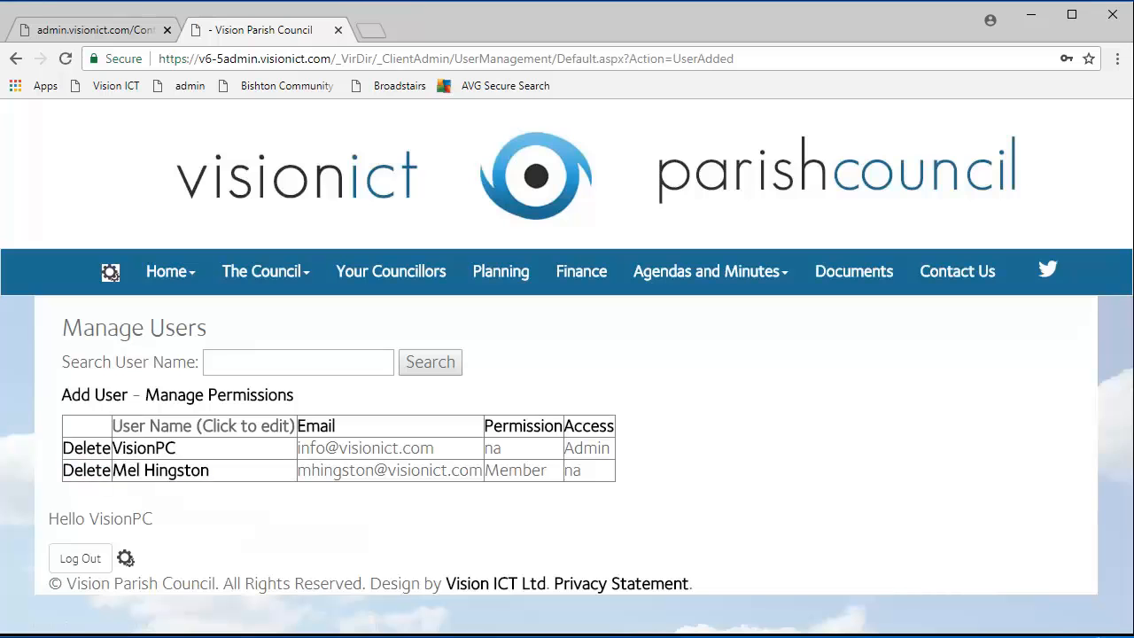
Open the VisionPC admin account and save it without changes.
left_click(124, 452)
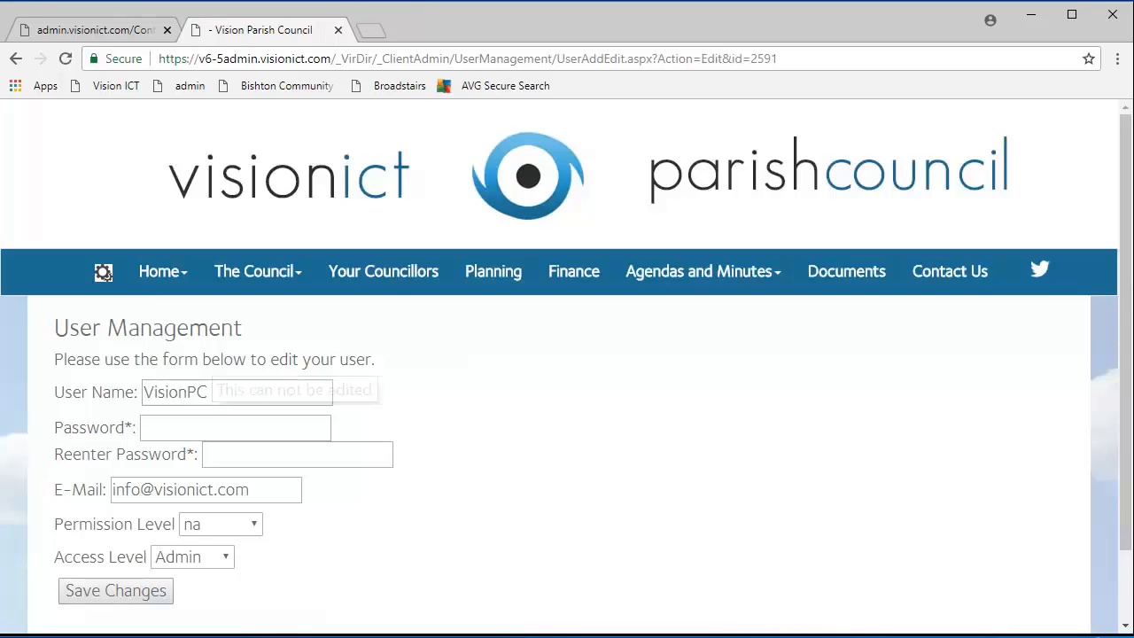
left_click(217, 525)
left_click(210, 570)
left_click(133, 600)
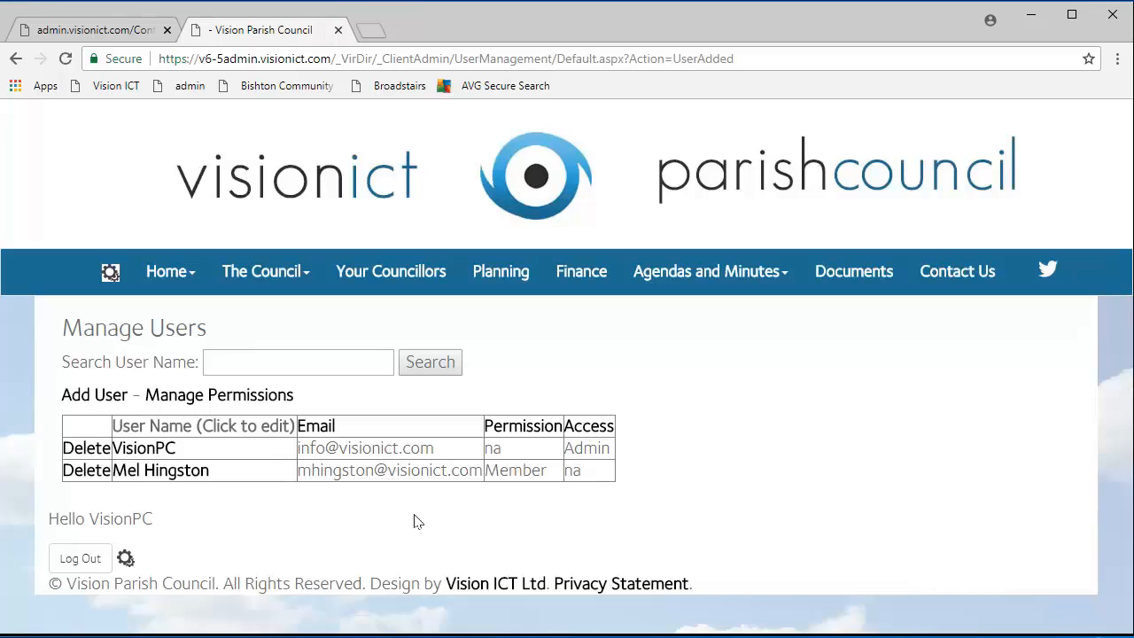
Delete the new member account and return to the site's Home page.
left_click(78, 473)
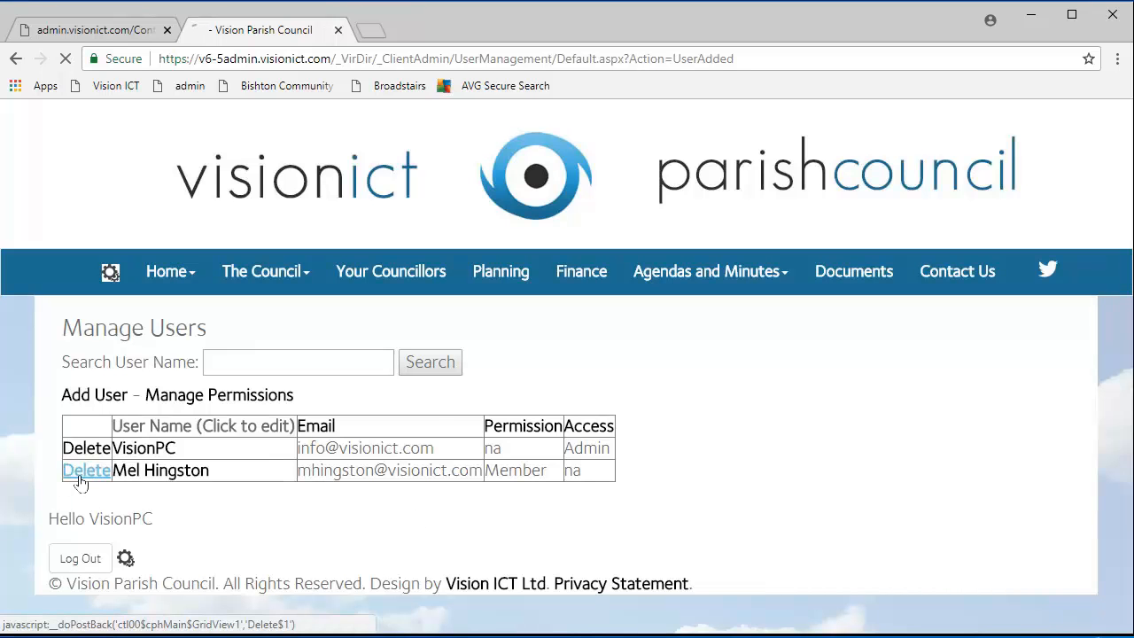
mouse_move(180, 282)
left_click(188, 315)
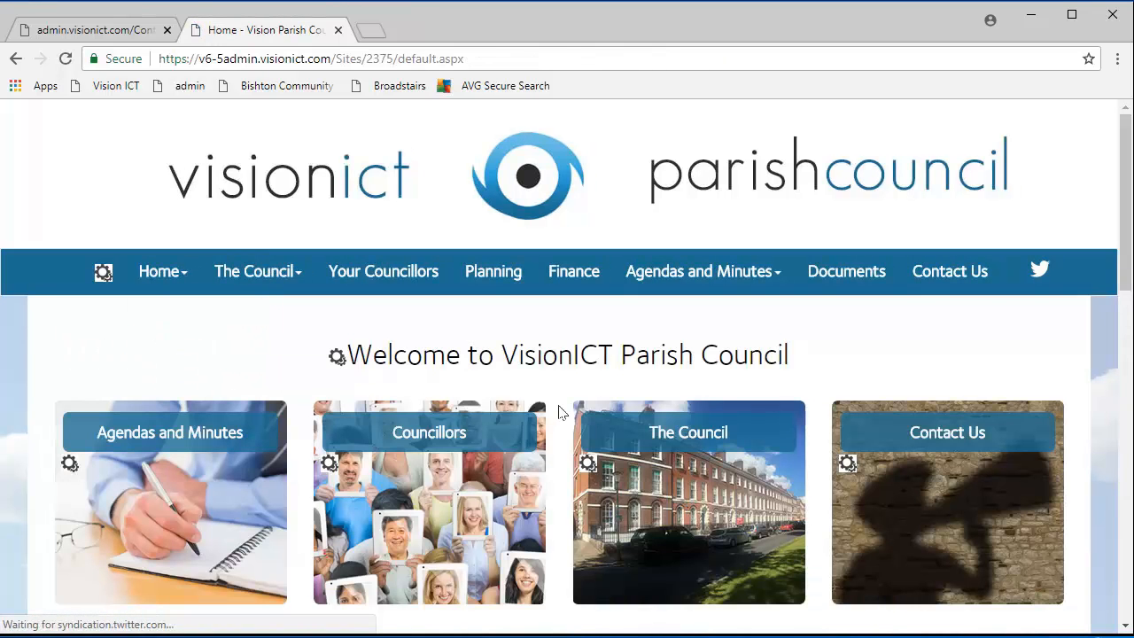